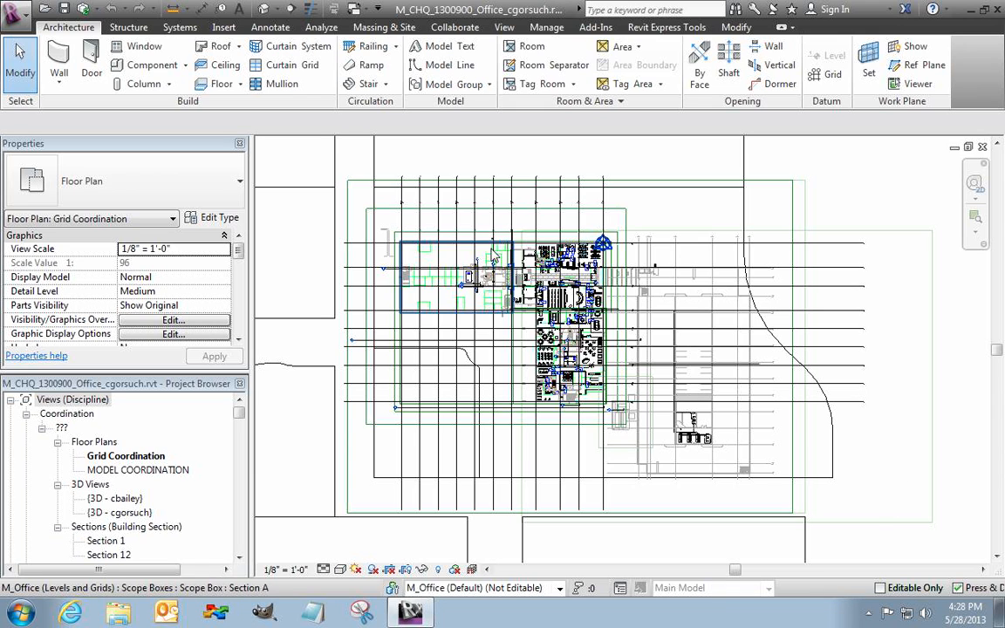
- Bind the linked M_CHQ_1300900_Garage.rvt model into the project, including levels and grids but not attached details, and accept loading the large file
left_click(697, 444)
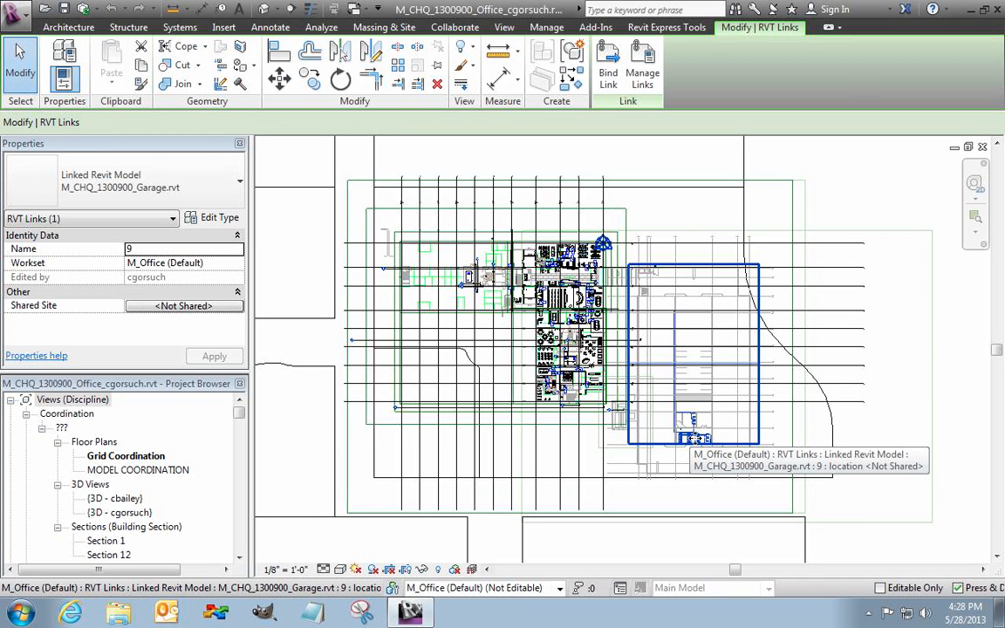
left_click(606, 91)
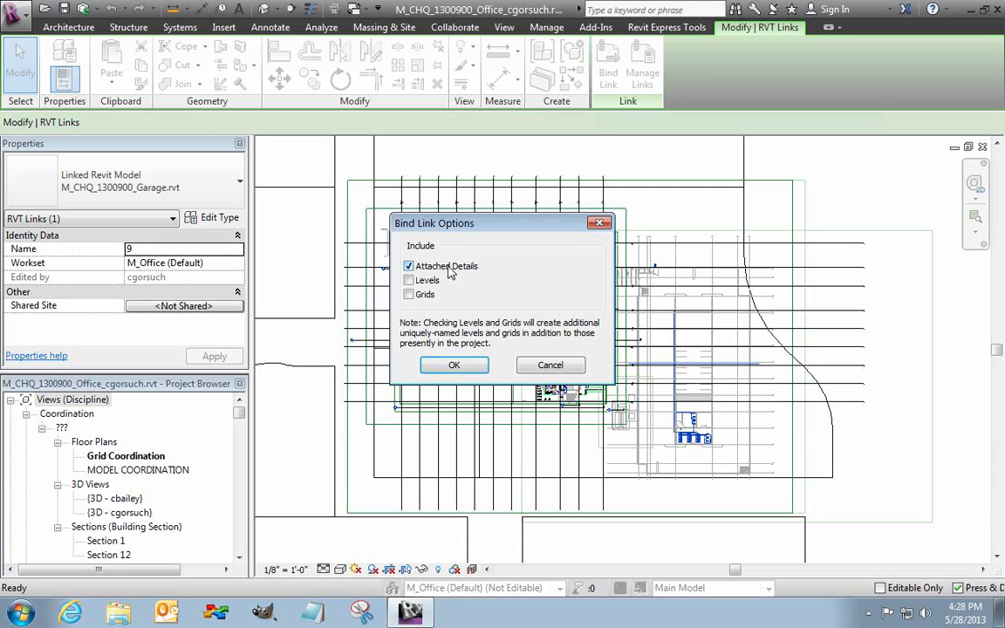
left_click(449, 268)
left_click(427, 282)
left_click(424, 297)
left_click_drag(503, 215, 339, 228)
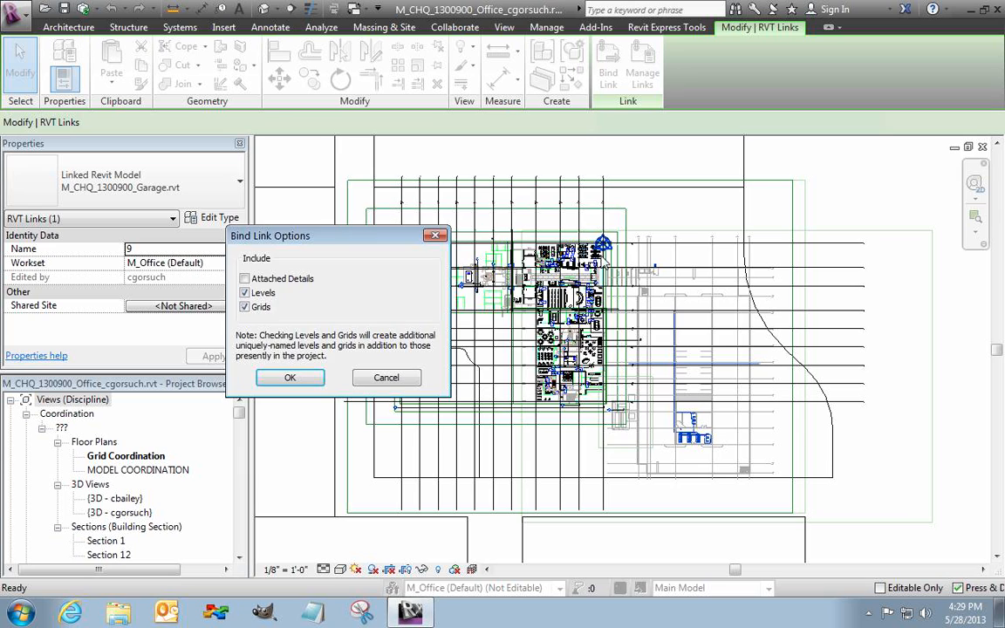
left_click_drag(394, 246, 520, 242)
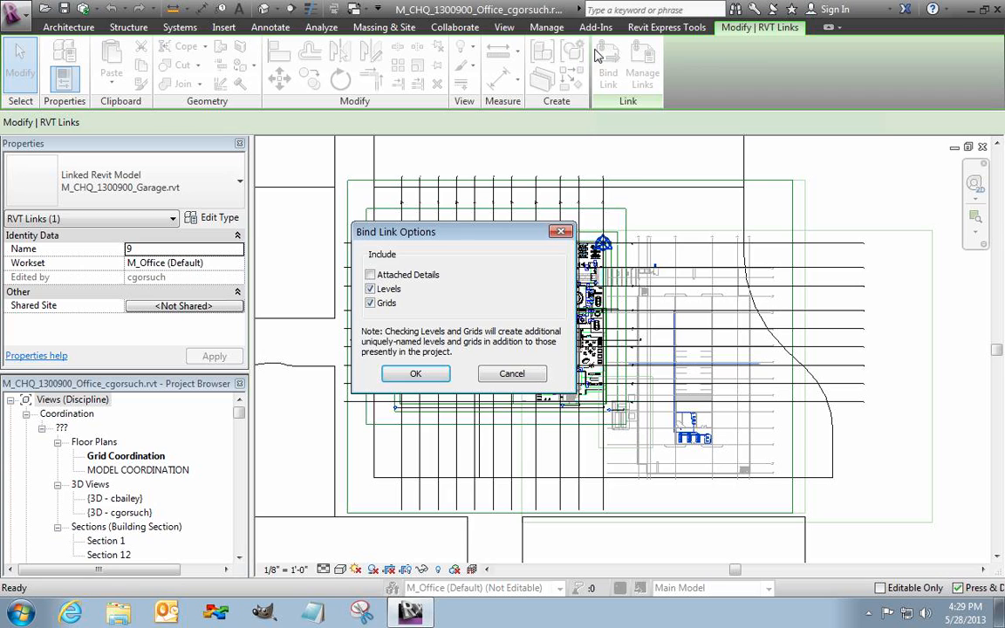
left_click(611, 81)
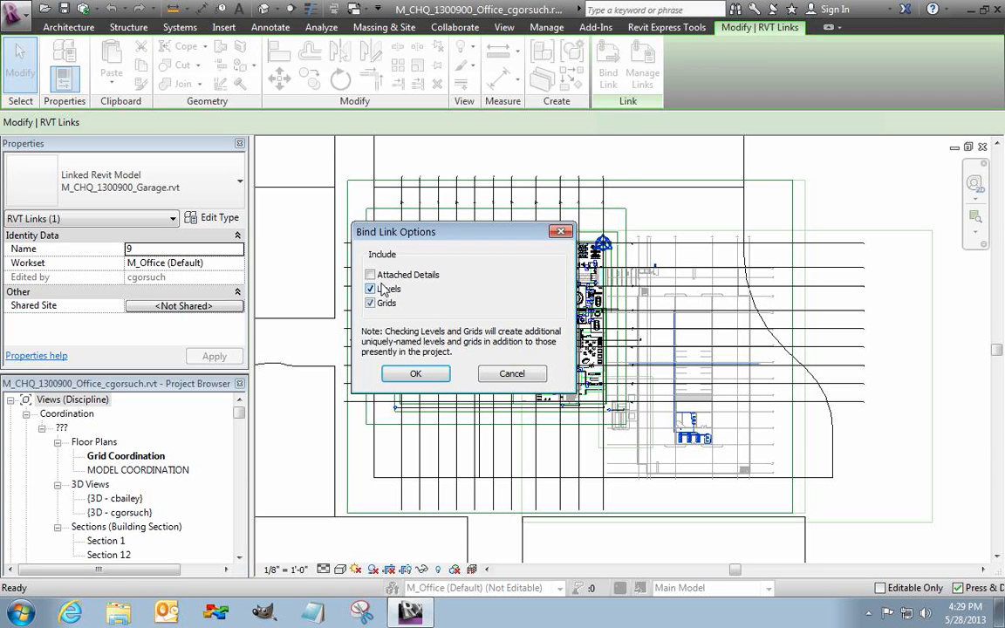
left_click(415, 373)
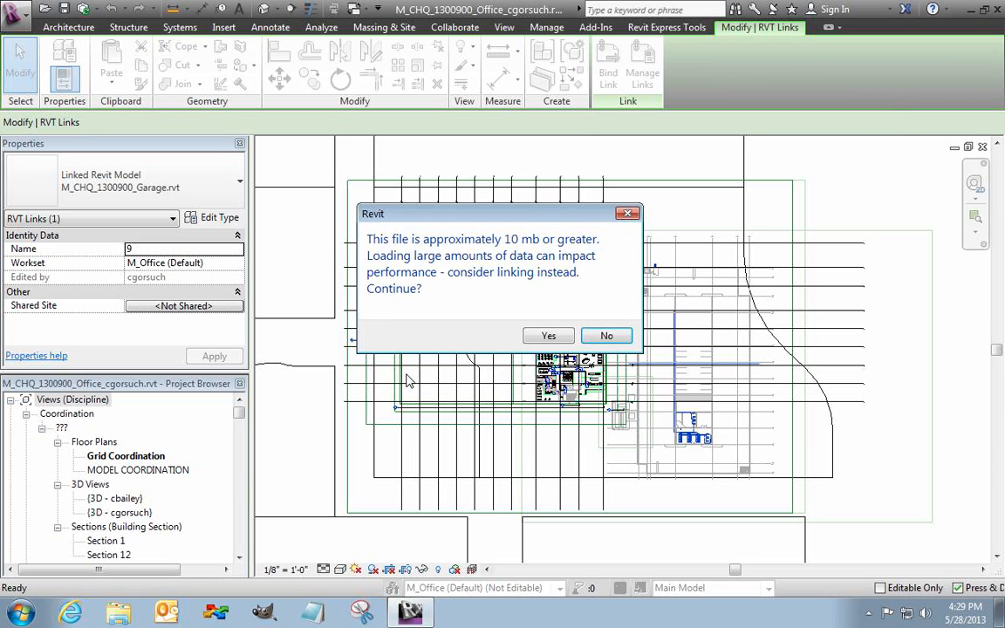
left_click(545, 336)
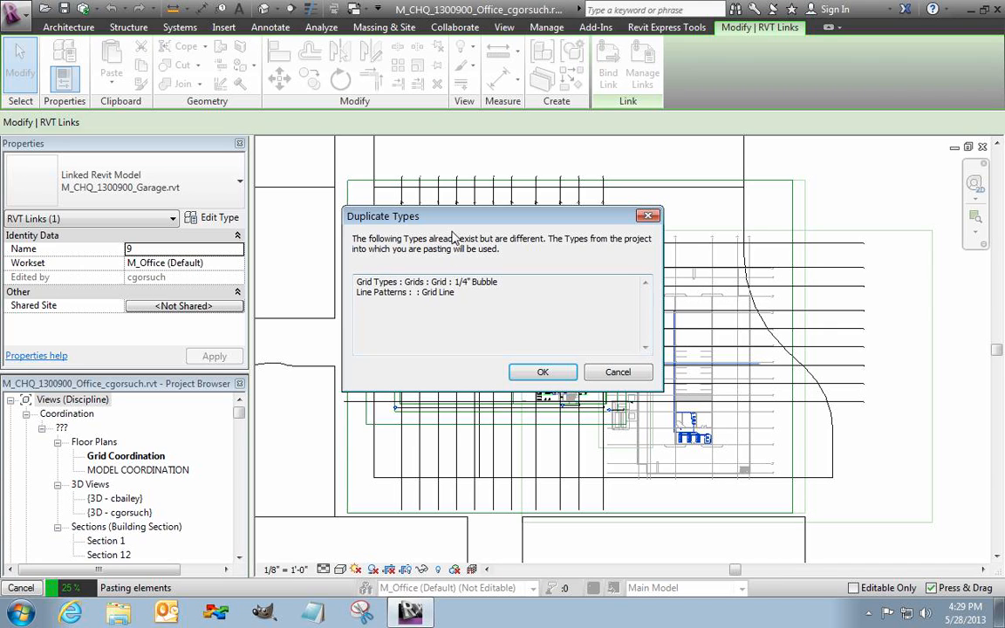
- Accept the current project's versions of the duplicate types and remove the leftover garage link from the project
left_click_drag(434, 215, 432, 213)
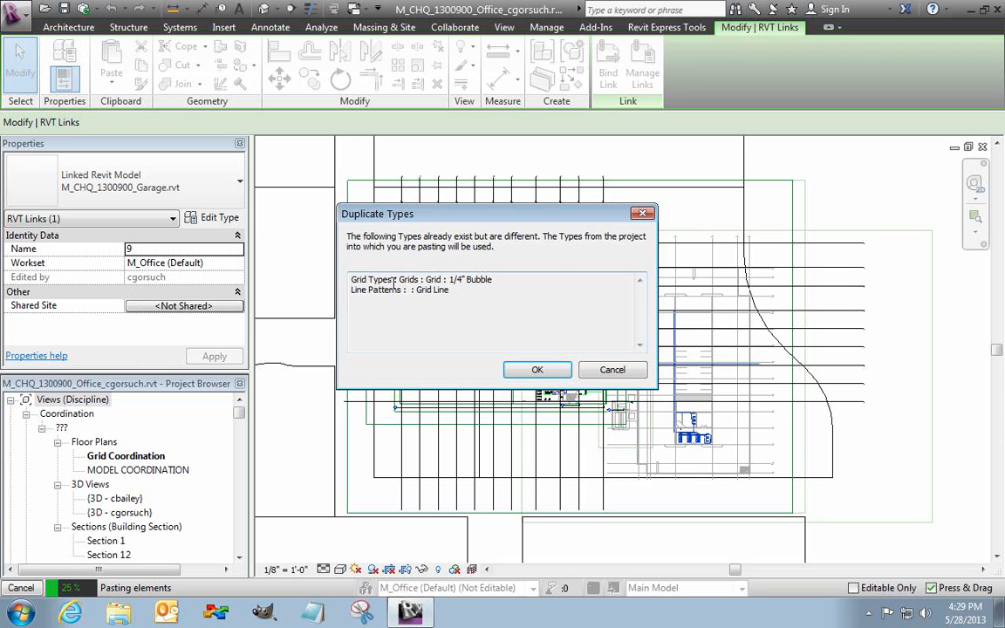
left_click_drag(367, 279, 461, 279)
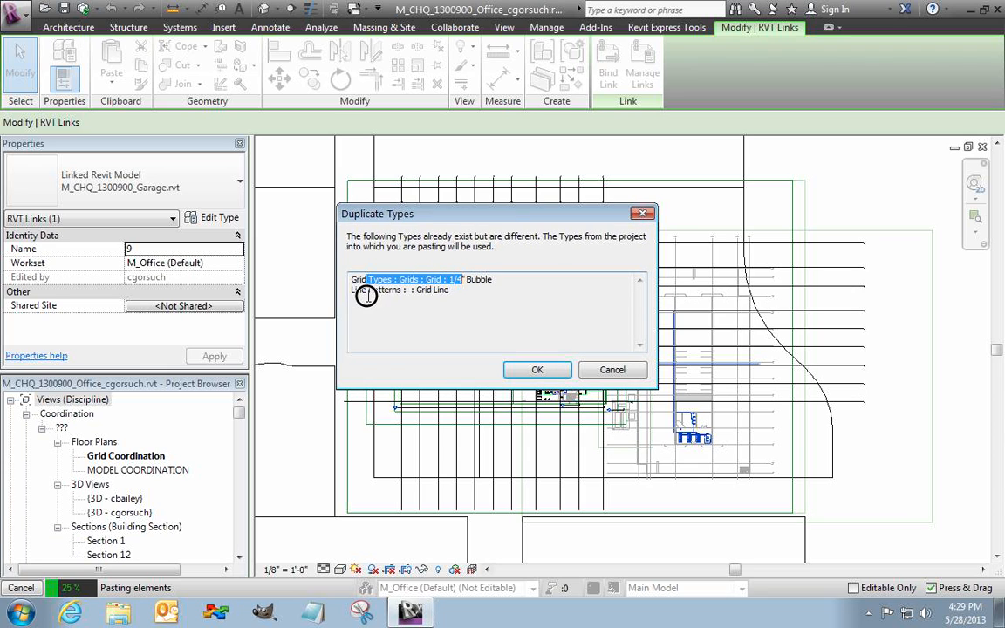
left_click(441, 299)
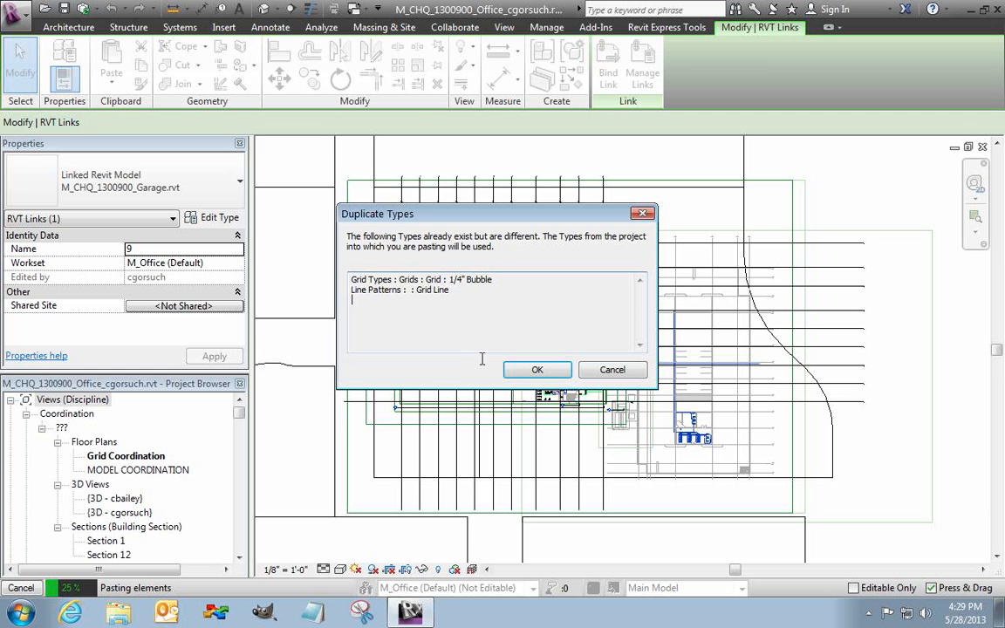
left_click(536, 370)
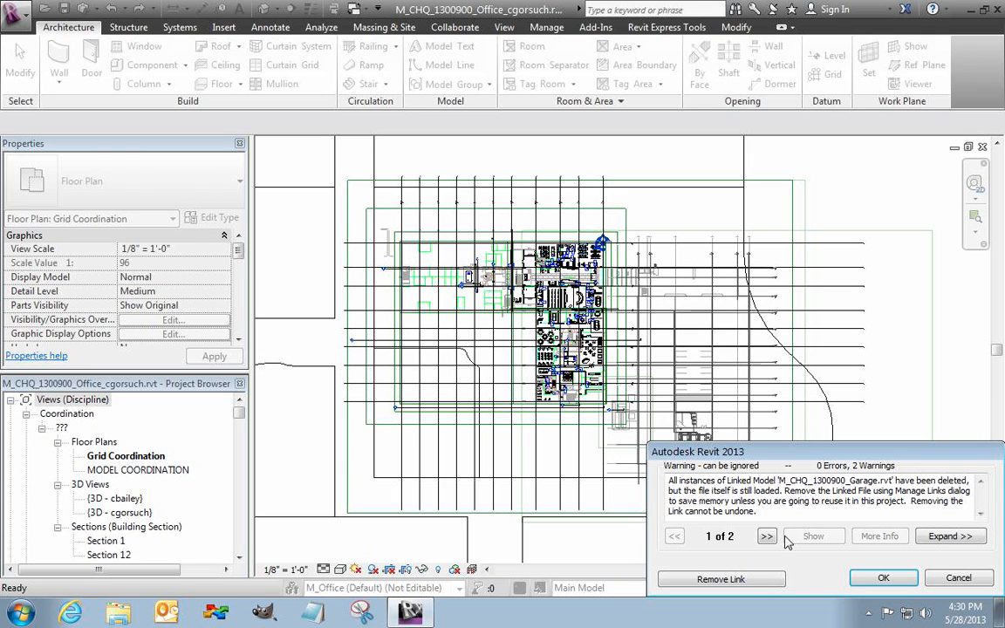
left_click(772, 580)
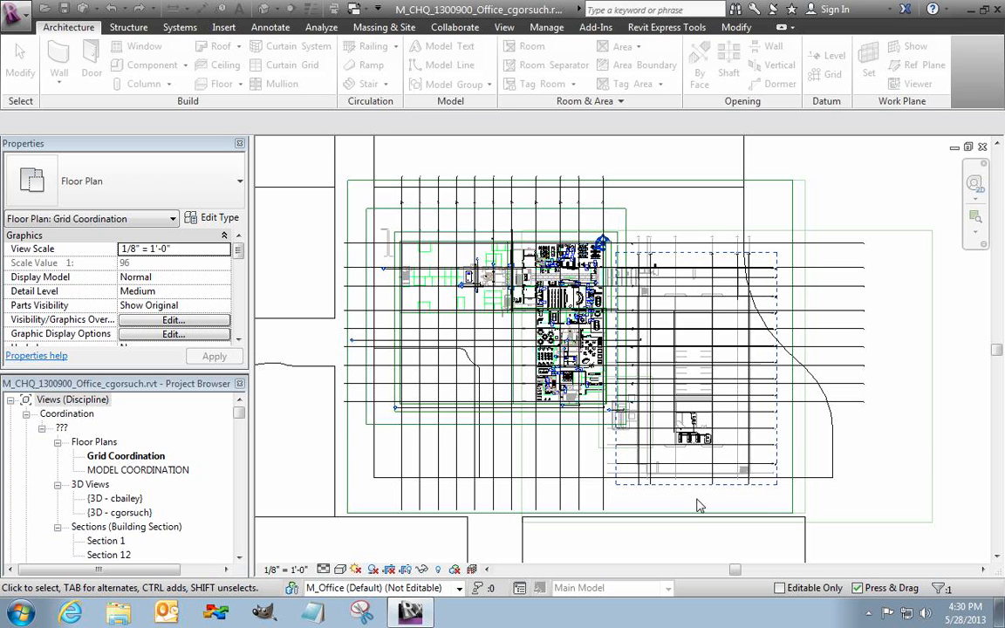
- Ungroup the bound M_CHQ_1300900_Garage model group into individual elements
left_click(698, 443)
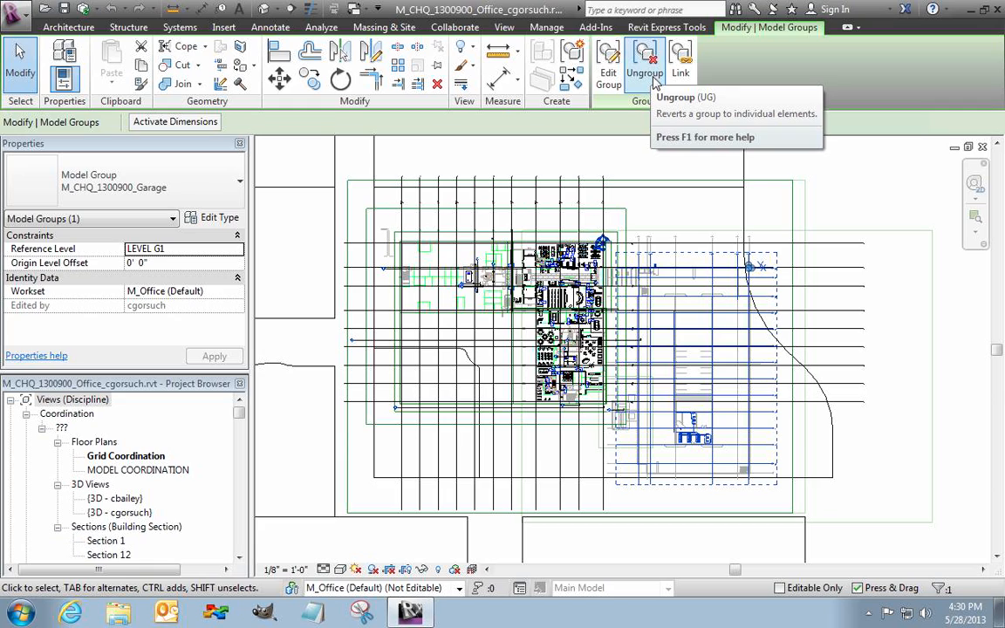
scroll(782, 290, "up", 3)
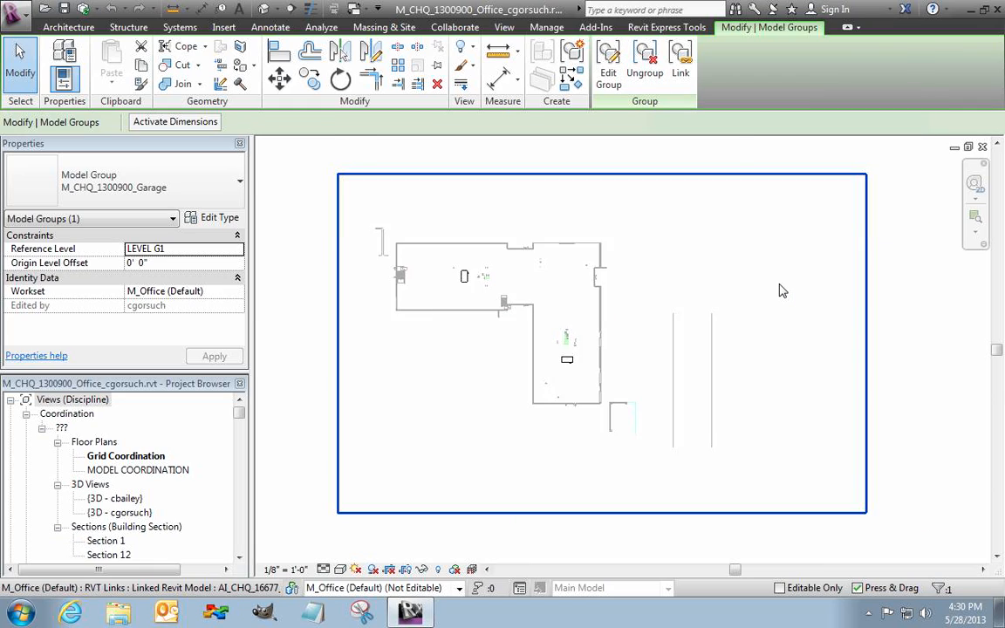
scroll(782, 291, "up", 5)
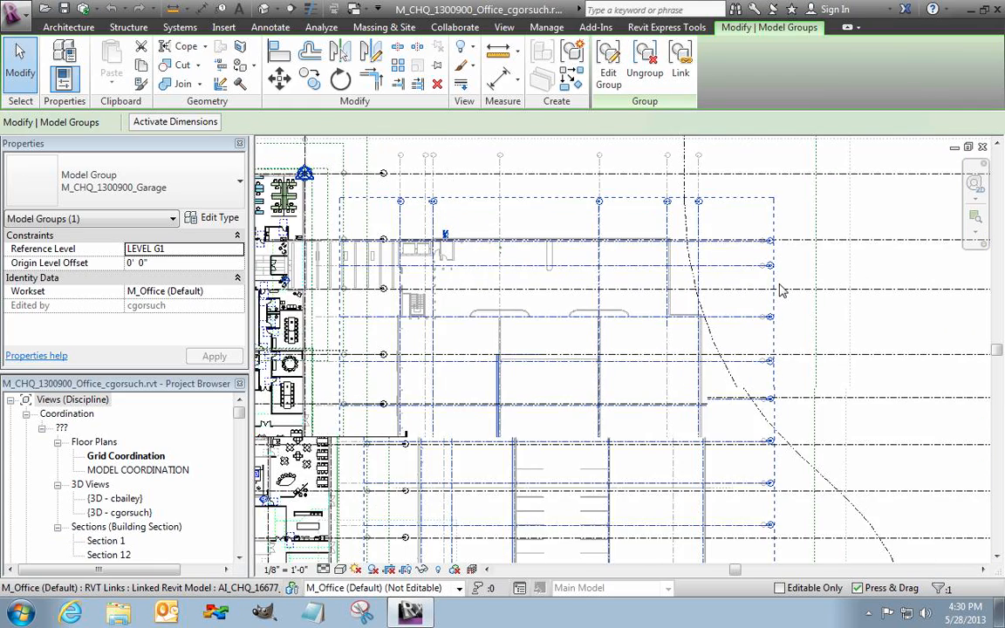
scroll(782, 291, "up", 4)
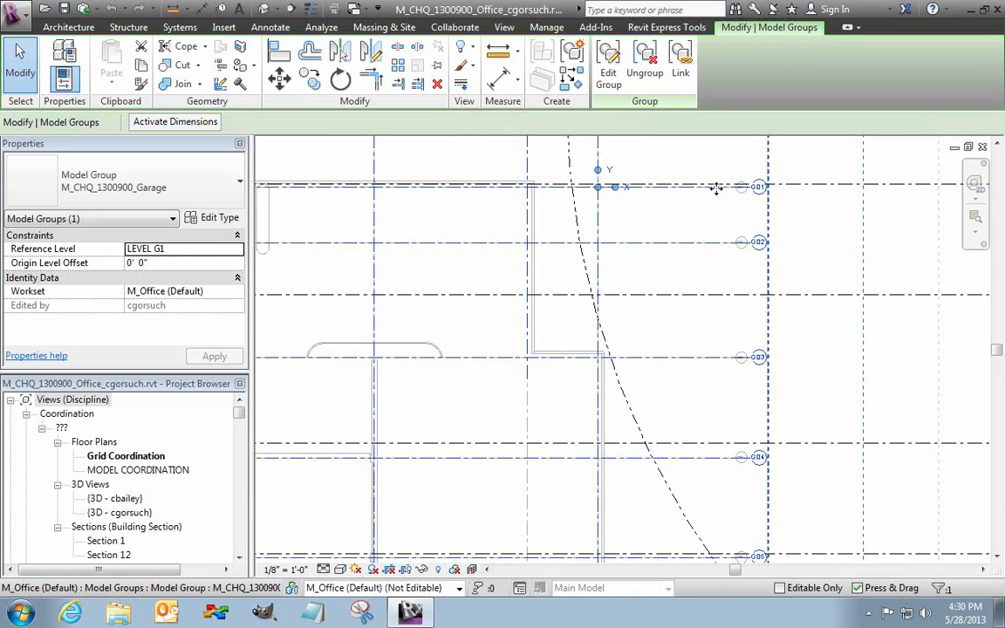
middle_click_drag(728, 199, 742, 297)
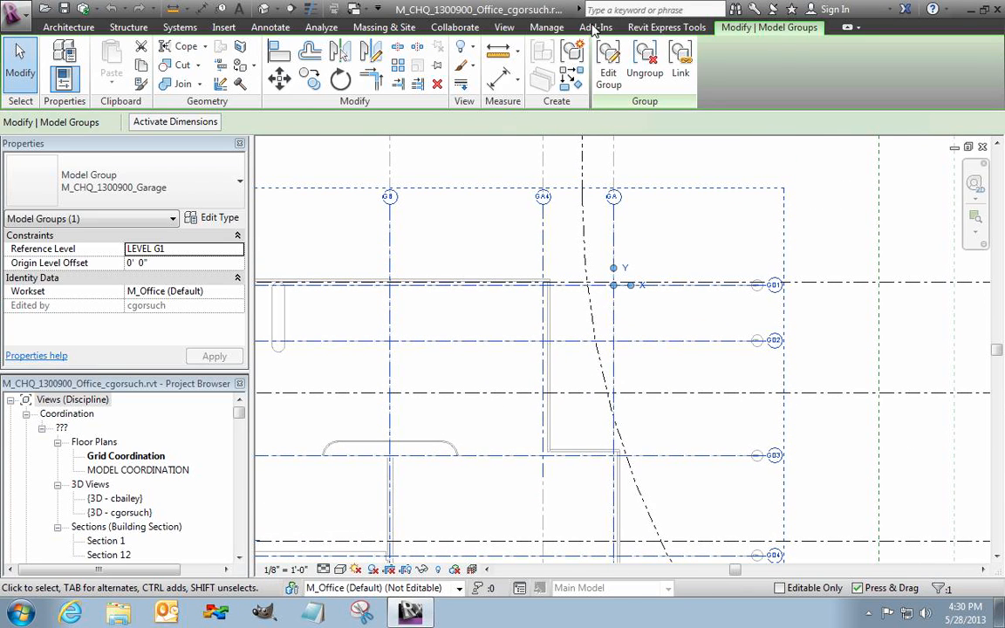
left_click(615, 75)
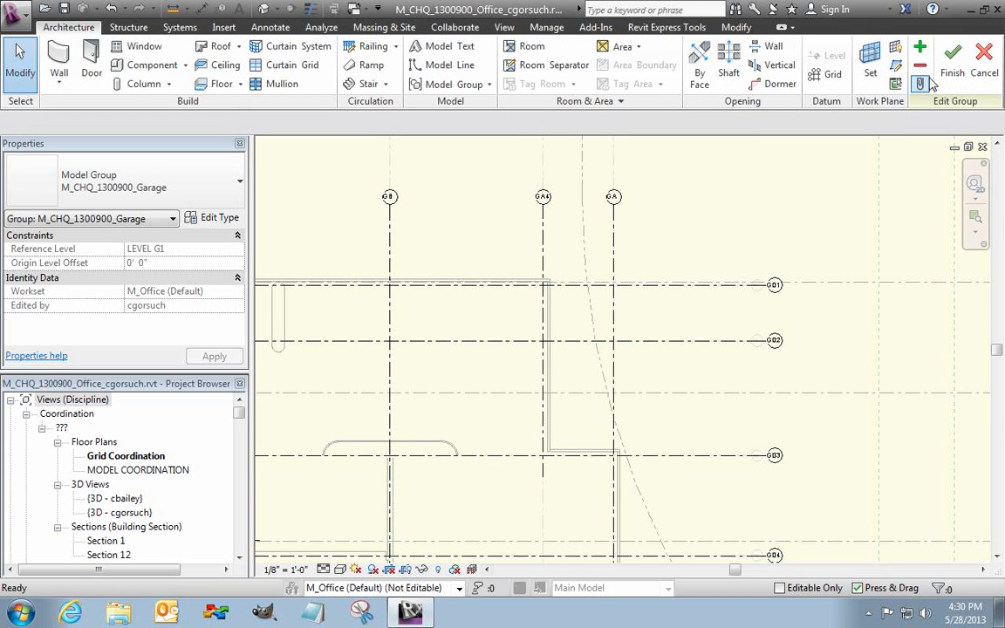
left_click(982, 68)
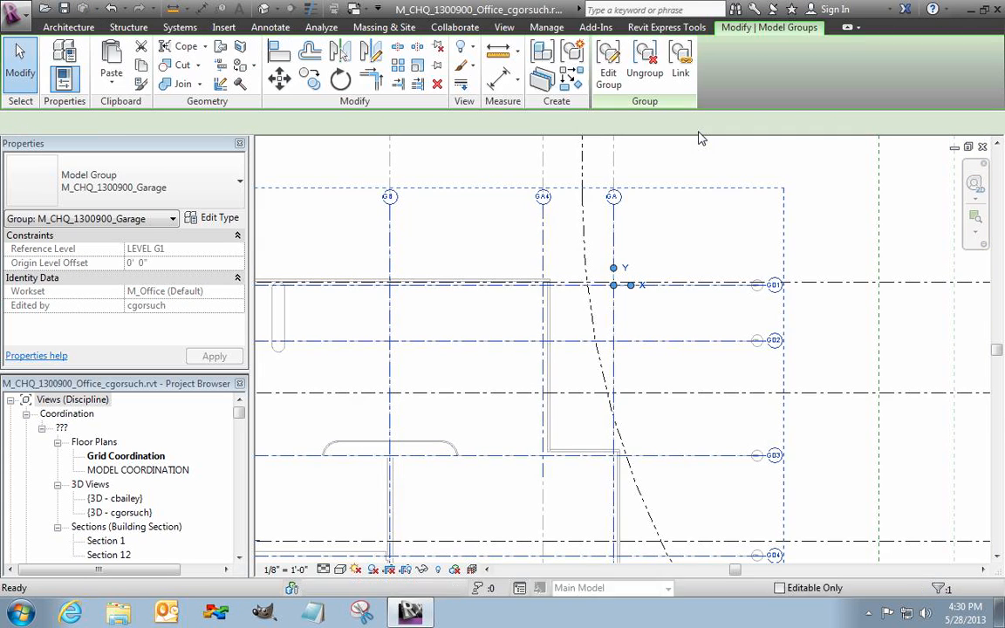
left_click(644, 55)
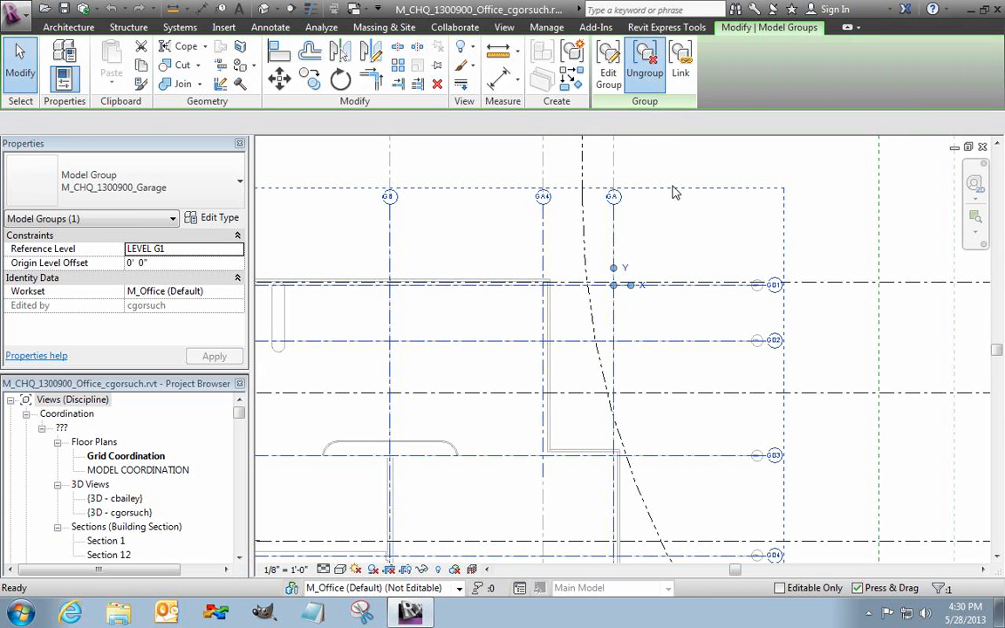
left_click(646, 236)
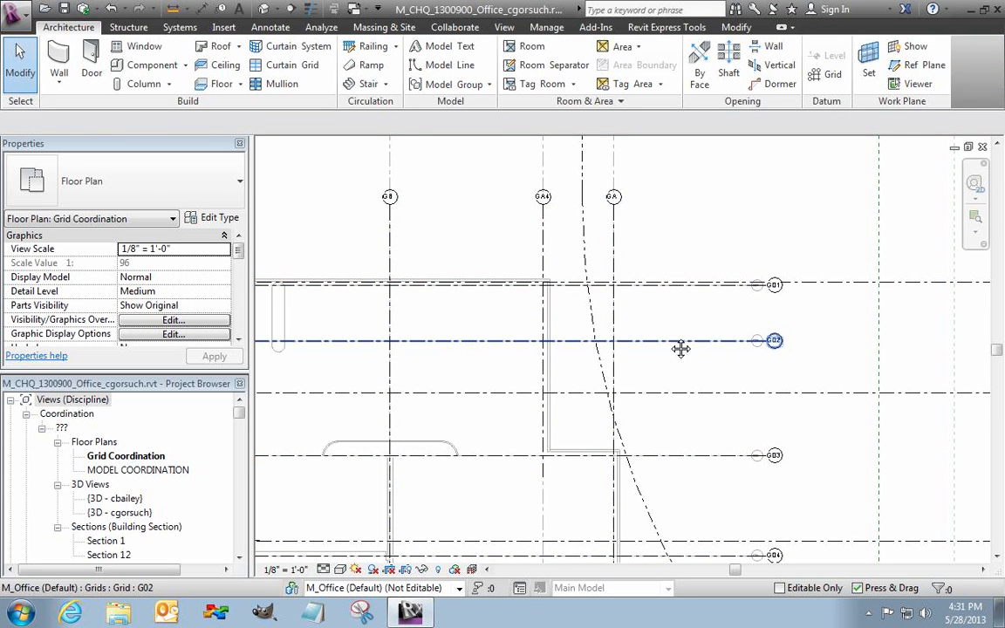
middle_click_drag(680, 348, 791, 163)
middle_click_drag(675, 474, 874, 240)
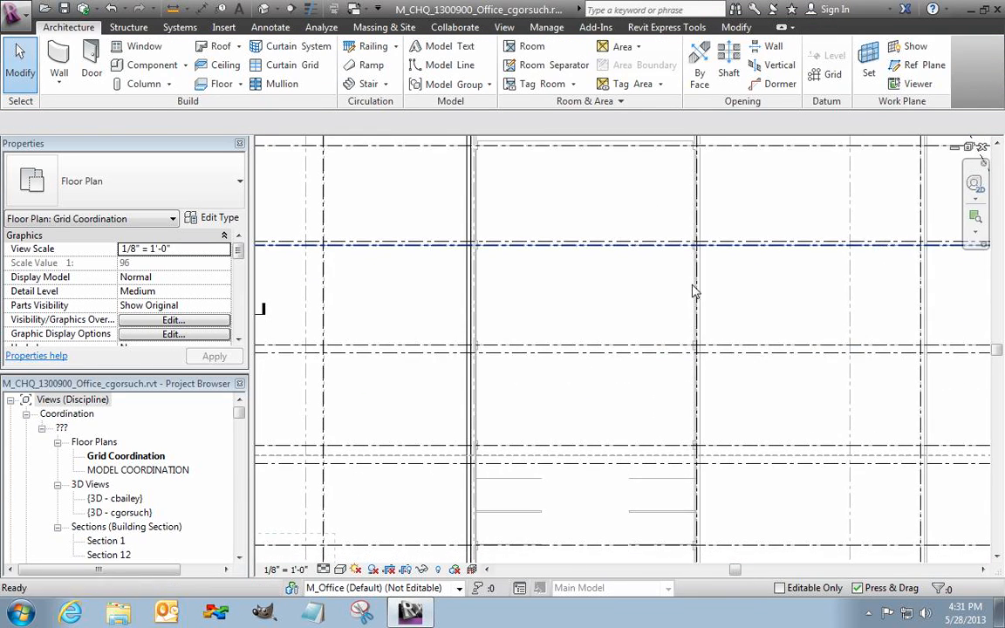
middle_click_drag(585, 498, 590, 231)
middle_click_drag(558, 354, 535, 157)
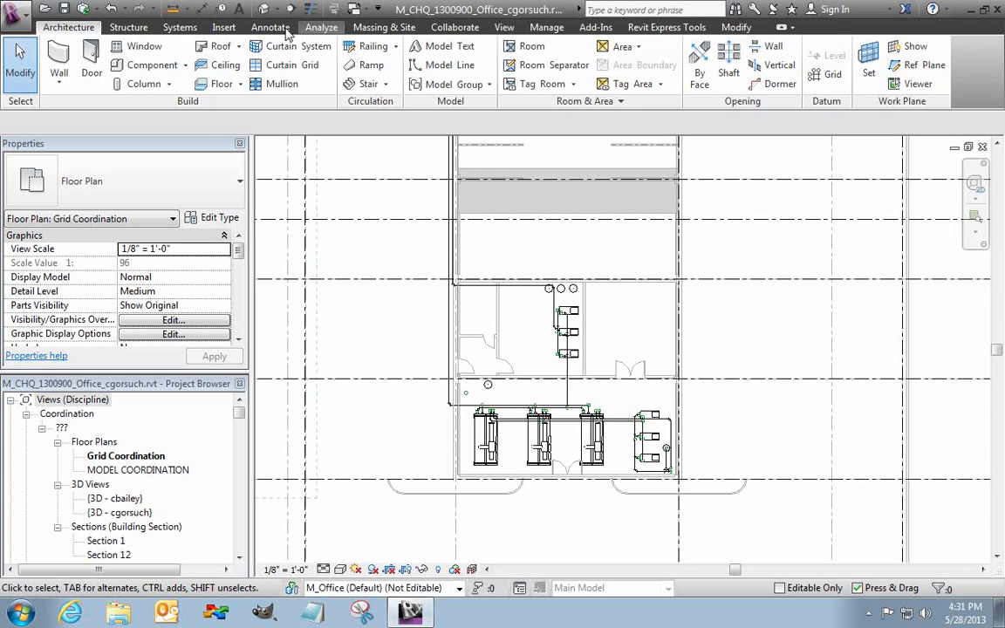
left_click(224, 28)
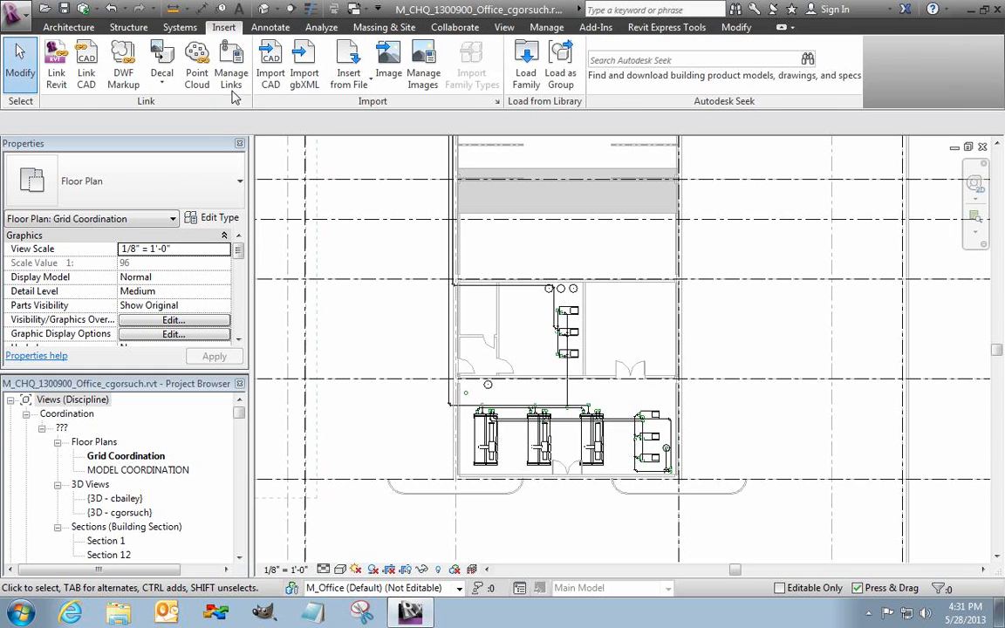
left_click(367, 88)
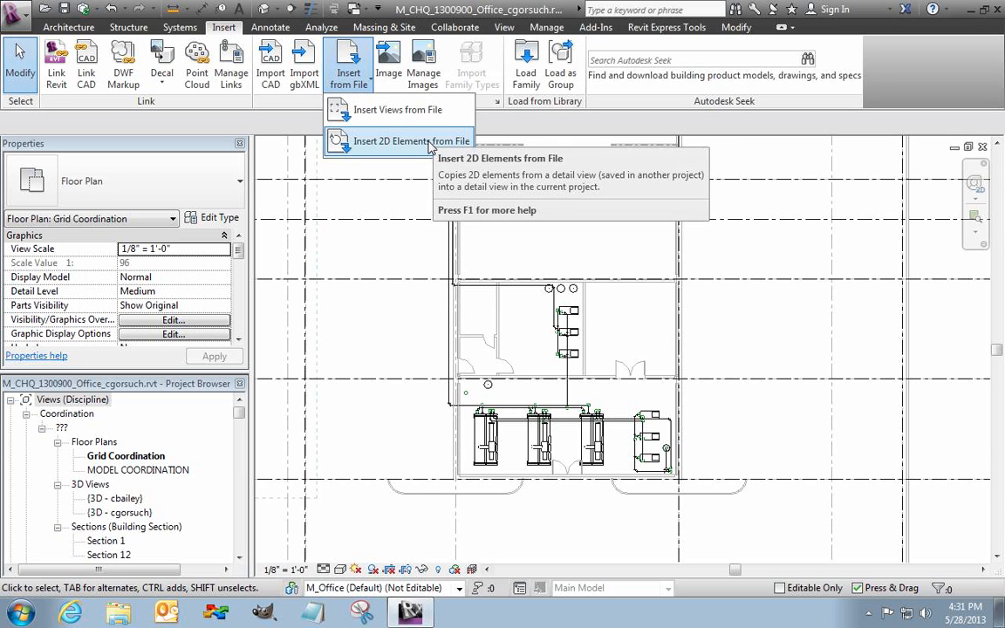
left_click(401, 110)
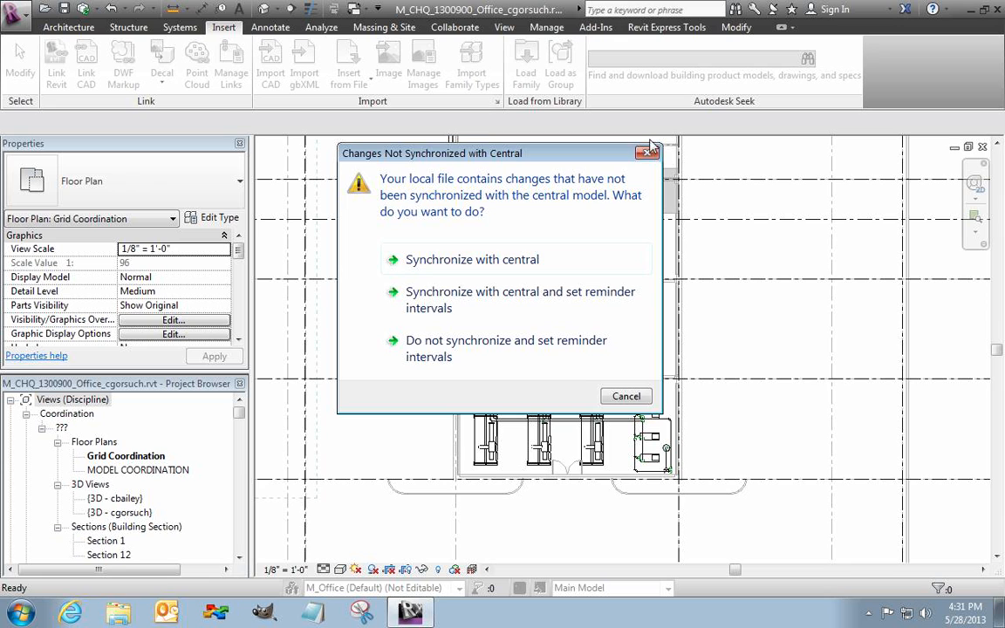
left_click(648, 154)
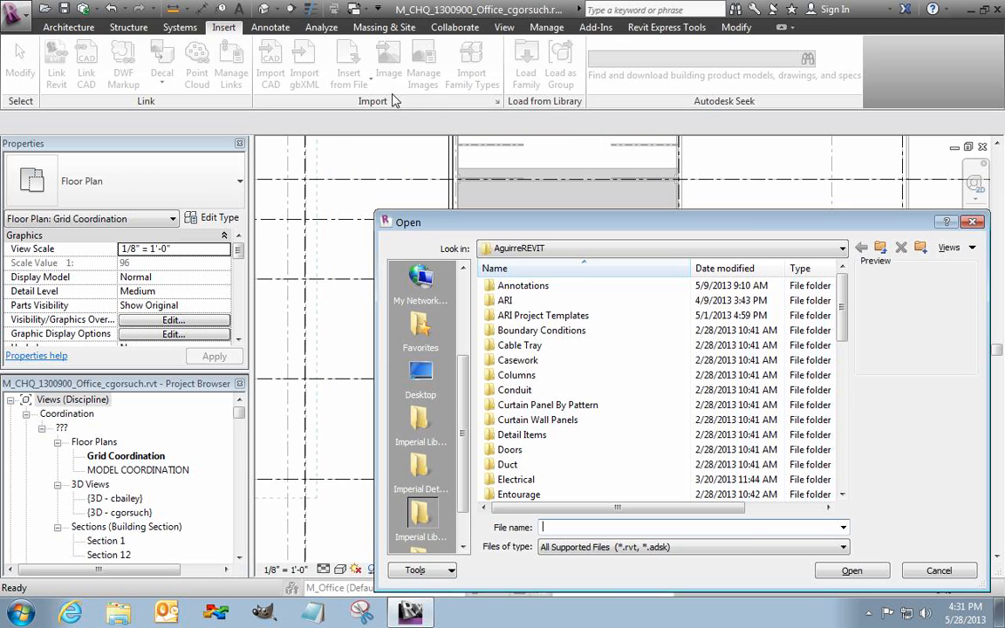
key("Escape")
- Start inserting views from another project file into the current project
left_click(360, 80)
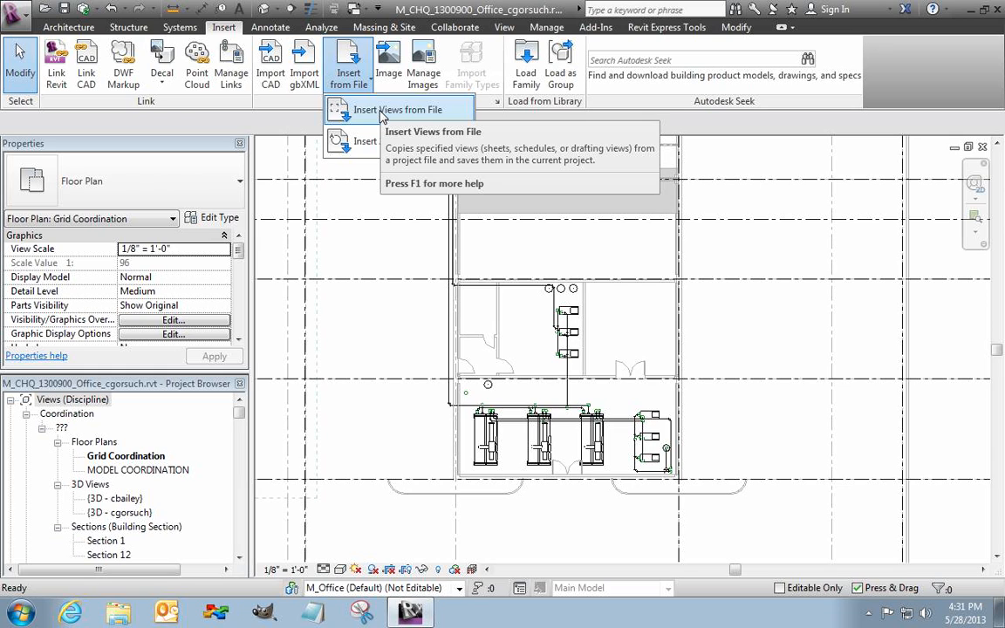
left_click(380, 112)
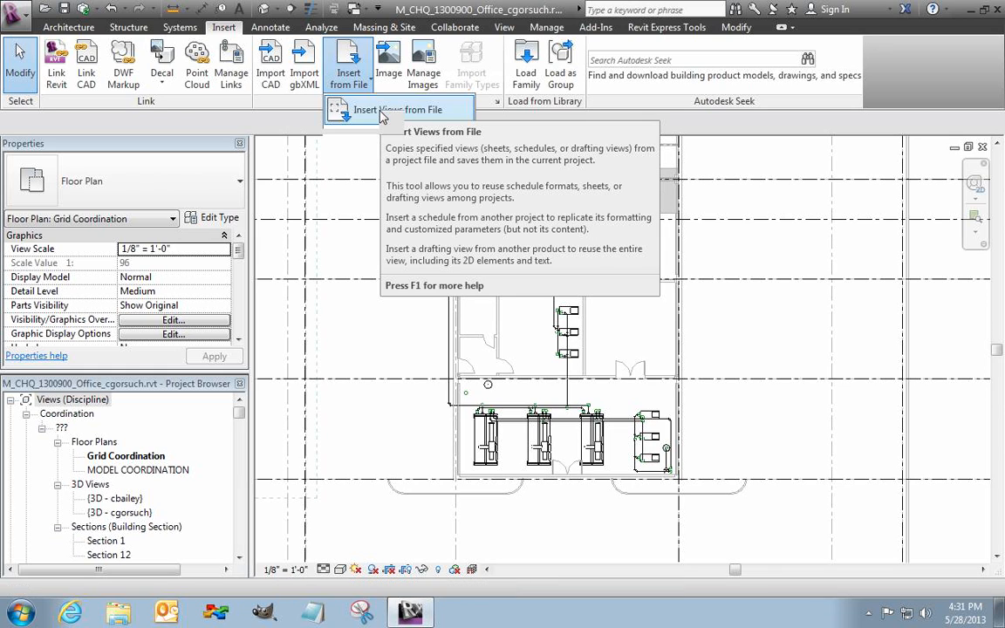